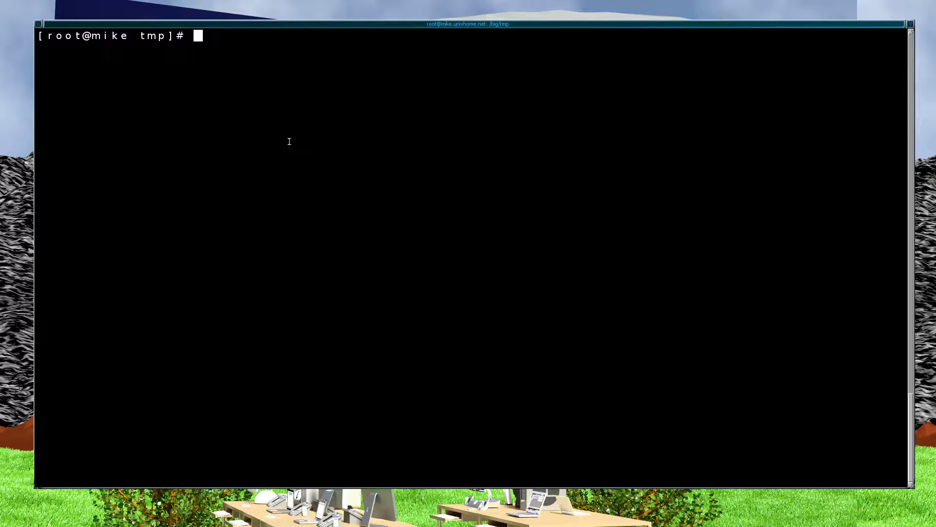
Rerun the read benchmark dd if=/dev/sda of=/dev/null bs=1M count=16000 from history
type("clear")
key("Up")
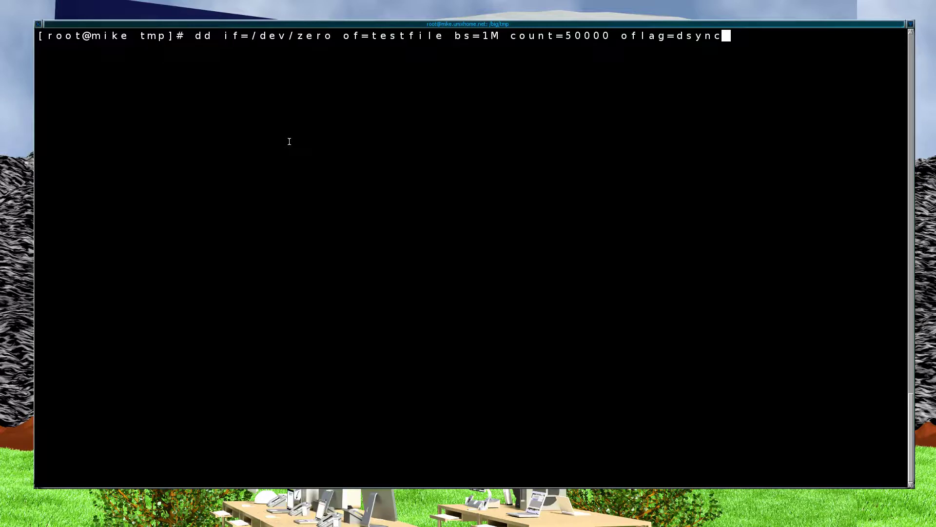
key("Up")
key("Up")
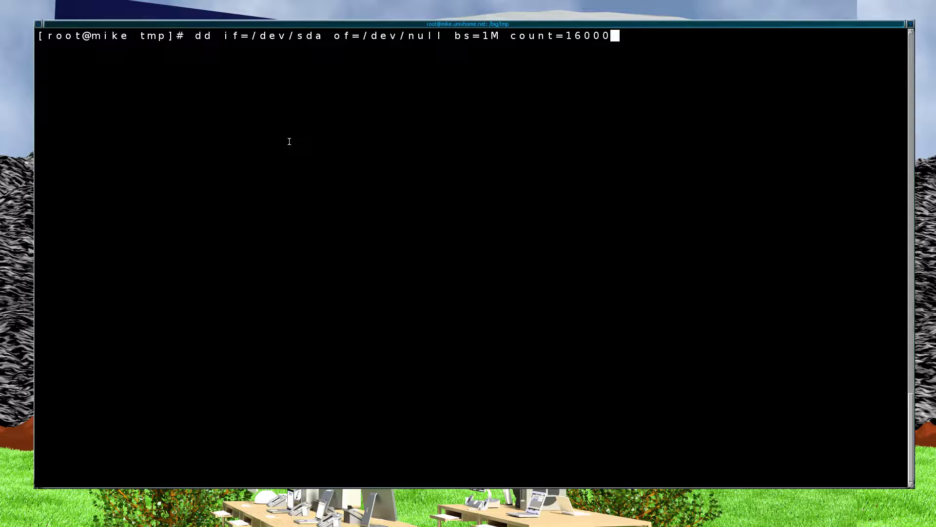
key("Return")
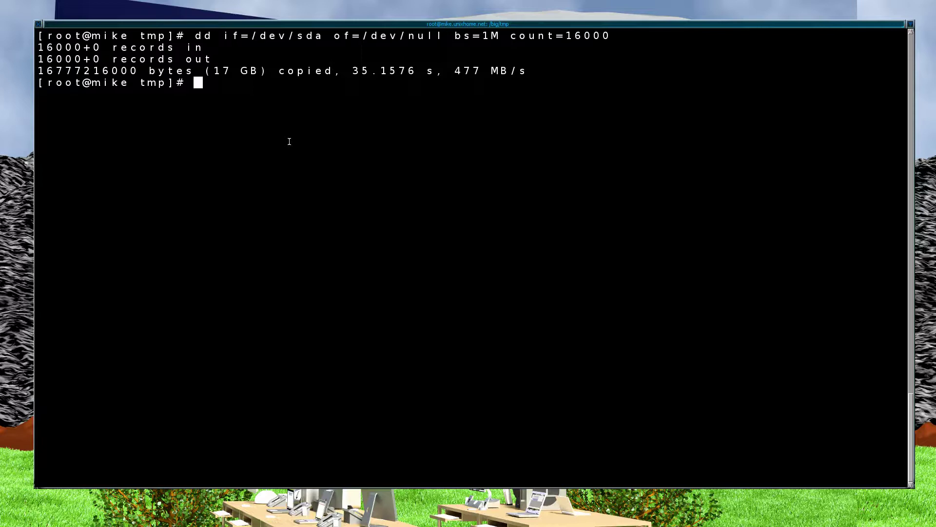
Rerun the same 16000-block read benchmark on /dev/sdb instead of /dev/sda
key("Up")
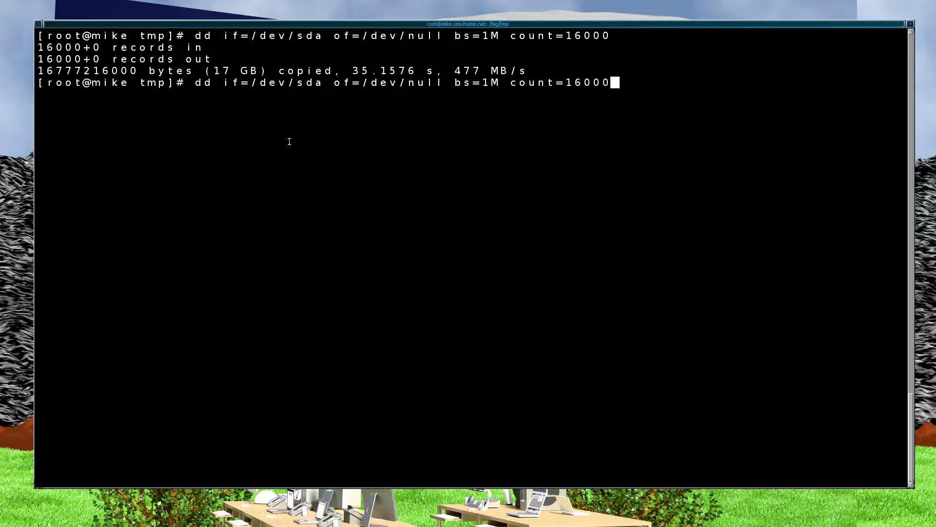
key("Left")
key("Left")
key("Left")
key("Left")
key("Left")
key("Left")
key("Left")
key("Left")
key("Left")
key("Left")
key("Left")
key("Left")
key("Left")
key("Left")
key("Left")
key("Left")
key("Left")
key("Left")
key("Left")
key("Left")
key("Left")
key("Left")
key("Left")
key("Left")
key("BackSpace")
type("b")
key("Return")
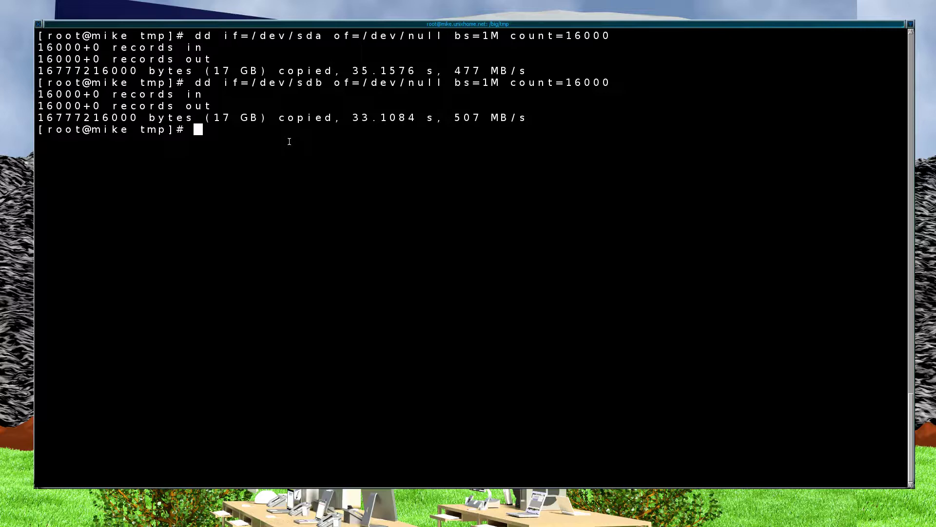
Display /proc/mdstat to check the RAID arrays, including the md1 raid0 array
type("cat /proc/mds")
key("Tab")
key("Return")
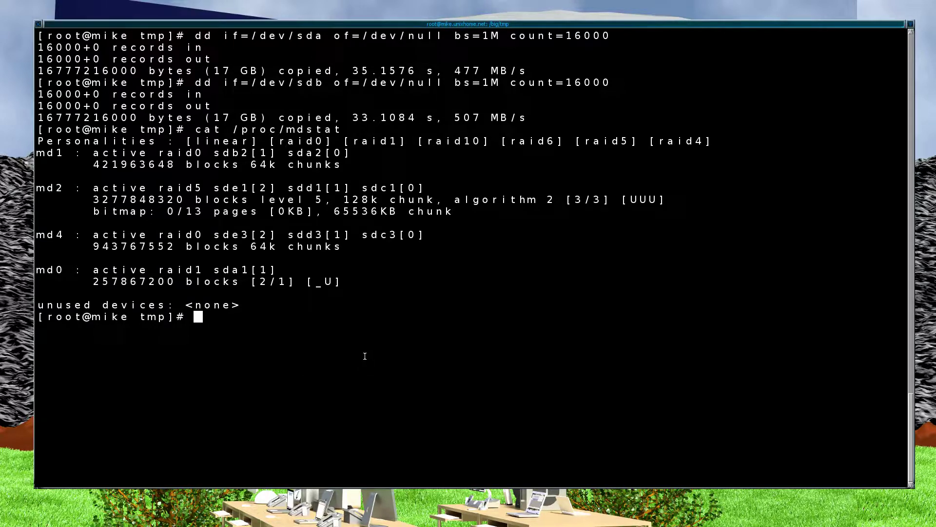
key("Up")
key("Up")
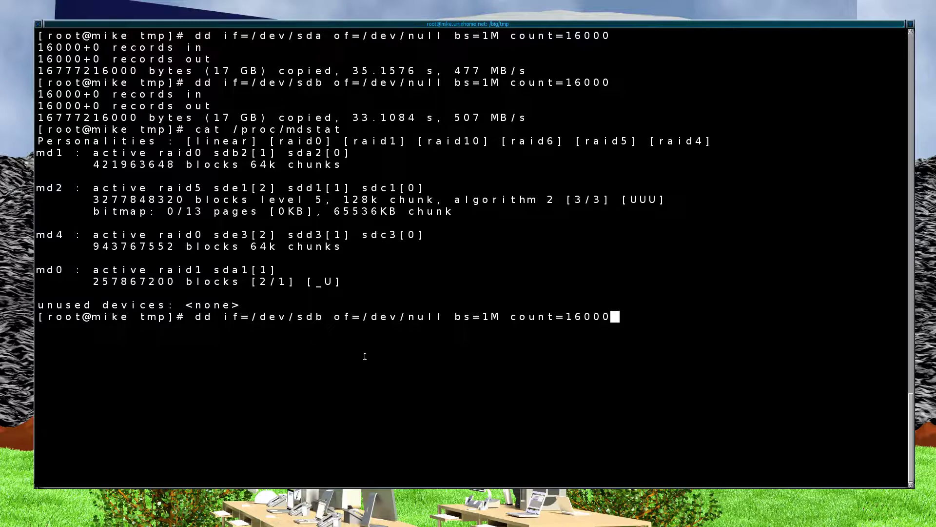
Start the write test dd if=/dev/zero of=testfile bs=1M count=50000 oflag=dsync
key("Up")
key("Up")
key("Up")
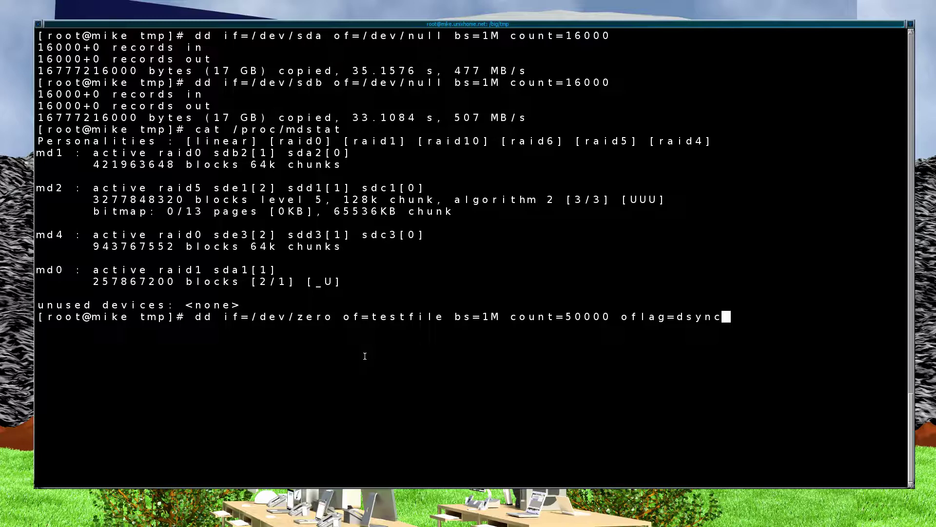
key("Return")
Launch a new Urxvt terminal from User Menus > User Application List
left_click(354, 508)
mouse_move(355, 440)
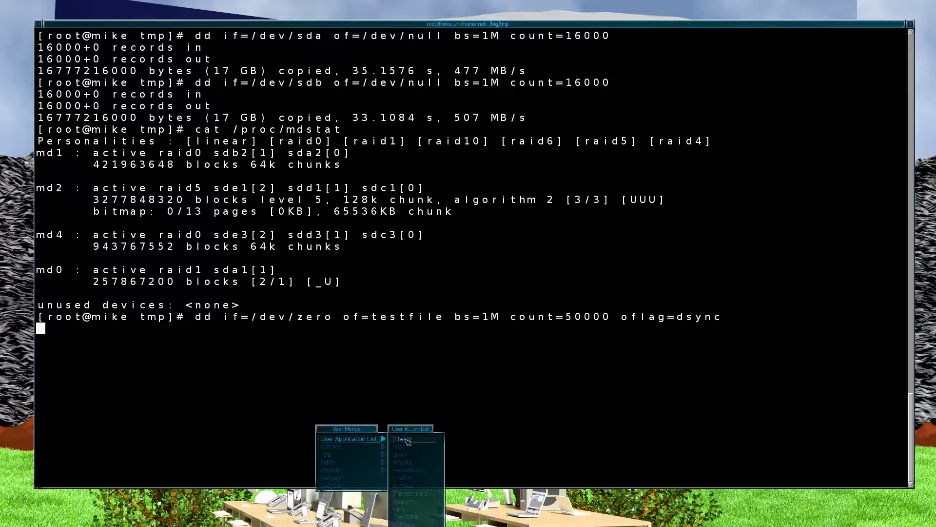
left_click(401, 454)
Reposition and enlarge the new terminal, then bring the benchmark terminal back to front
left_click_drag(196, 426, 485, 92)
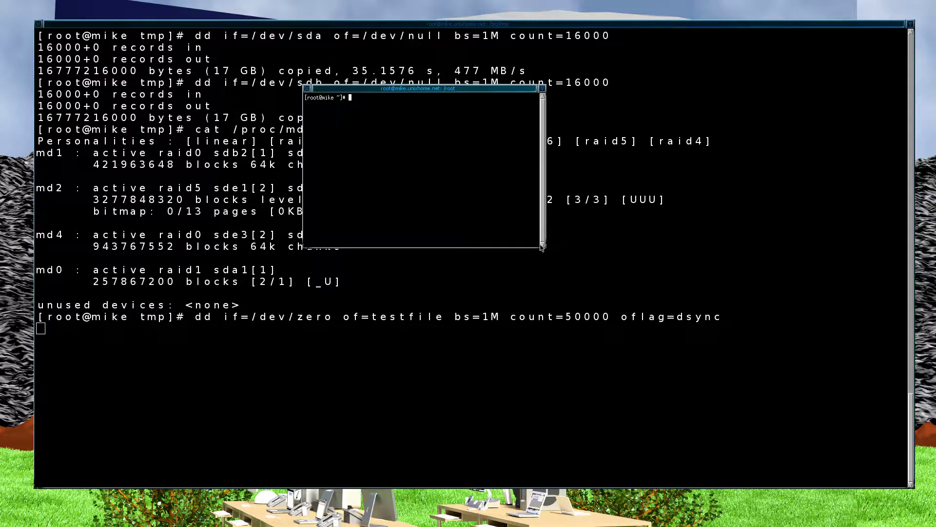
mouse_move(541, 247)
left_mouse_down()
mouse_move(693, 380)
mouse_move(808, 443)
mouse_move(851, 439)
left_mouse_up()
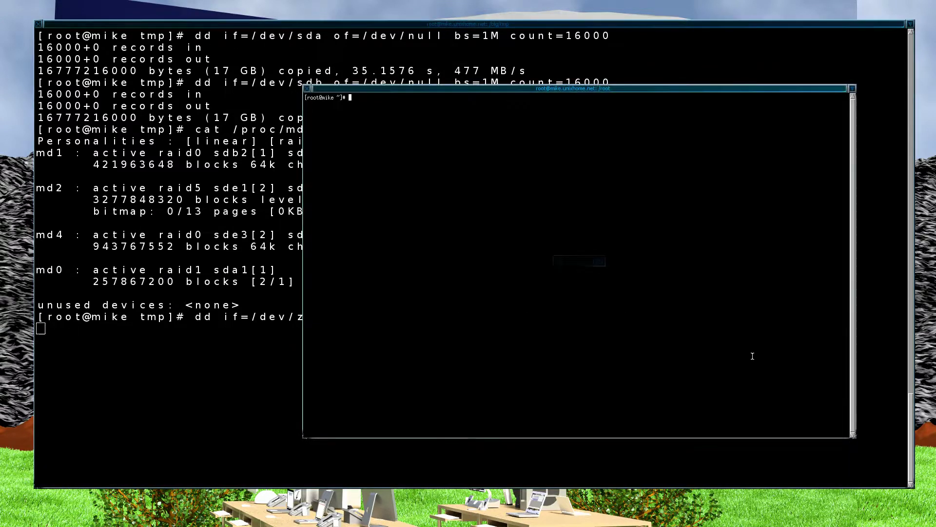
left_click_drag(554, 89, 498, 157)
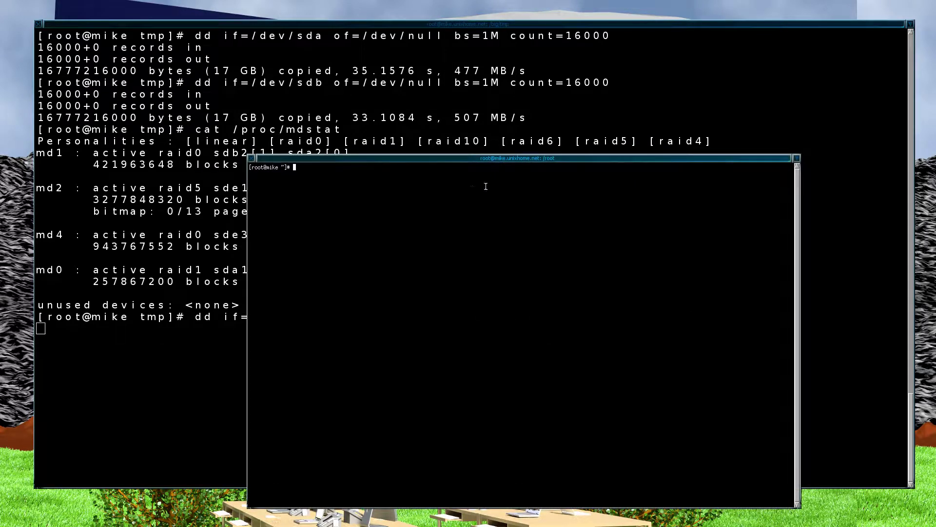
left_click(451, 129)
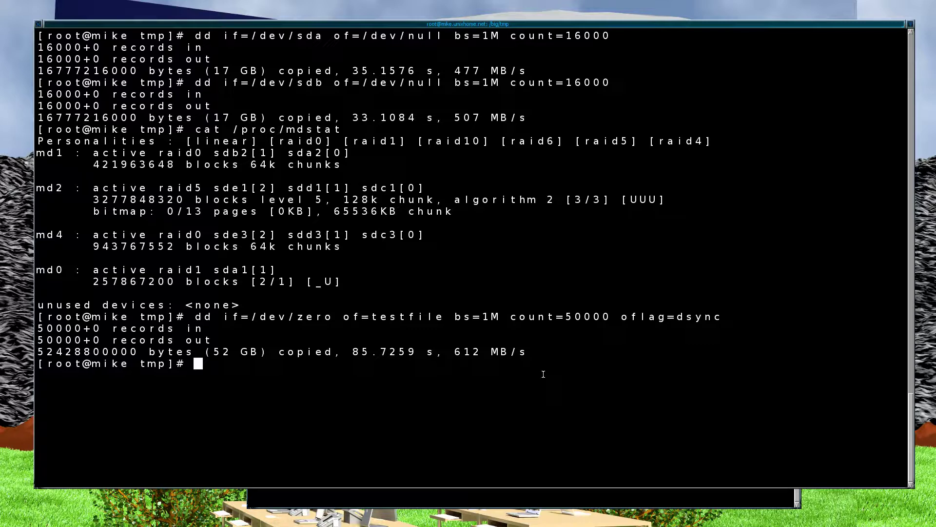
Recall the conv=fdatasync write test command, then bring the second root terminal forward
key("Up")
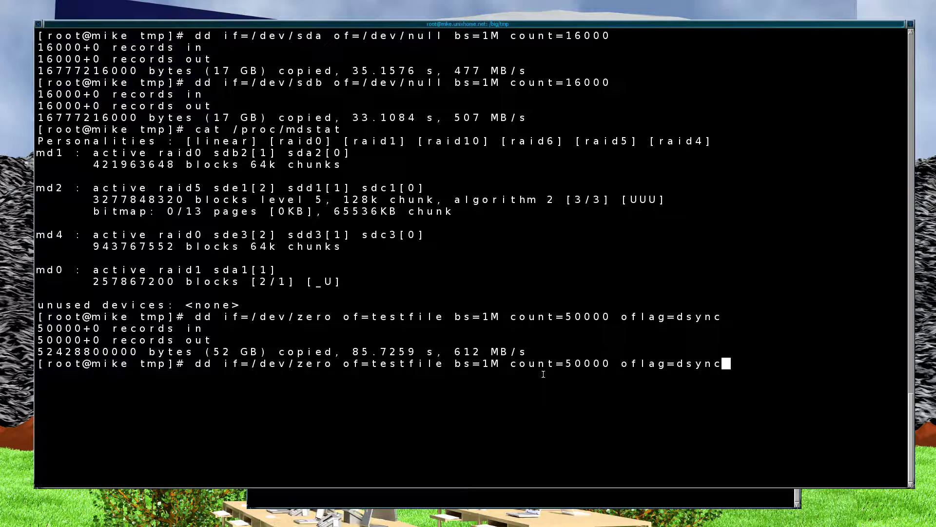
key("Up")
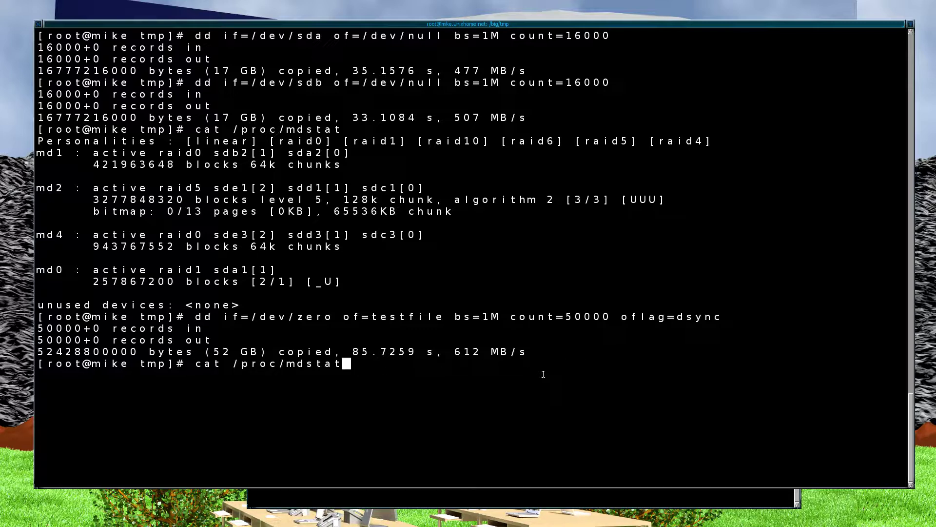
key("Up")
key("Up")
key("Up")
key("Up")
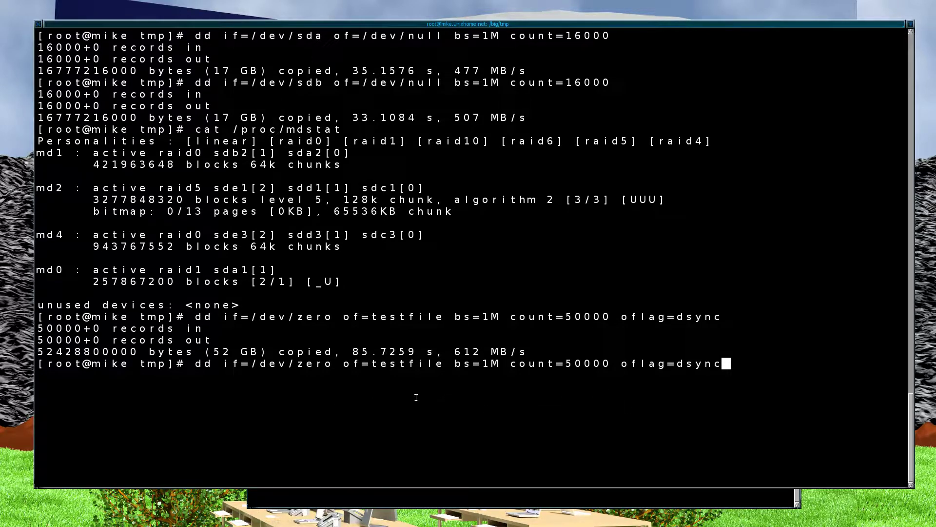
key("Up")
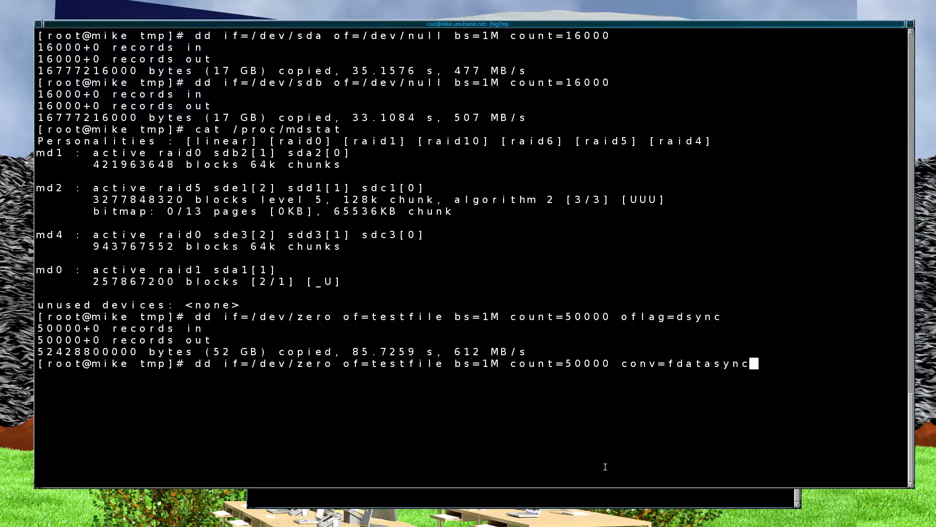
left_click(581, 492)
Apply the 20-pixel Terminus font in the second terminal, then move and shrink its window
middle_click(436, 278)
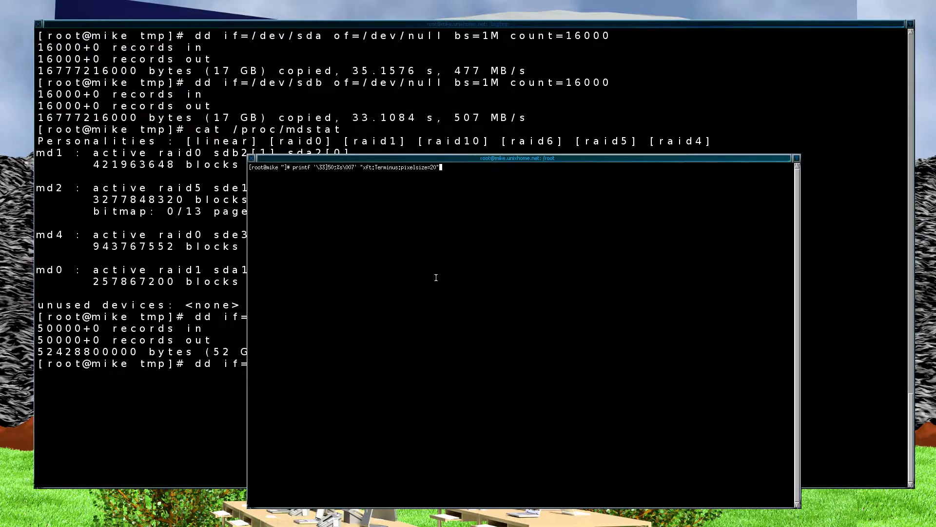
key("Return")
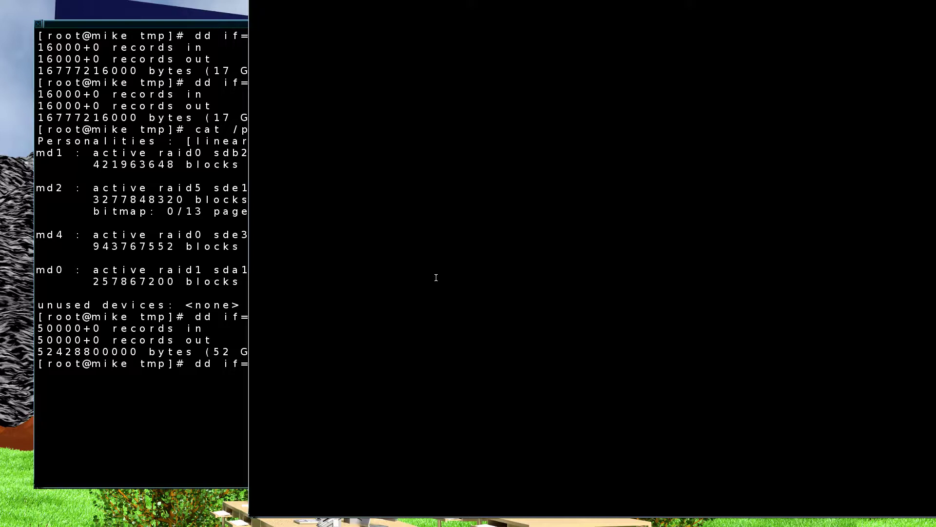
left_click_drag(723, 273, 156, 86)
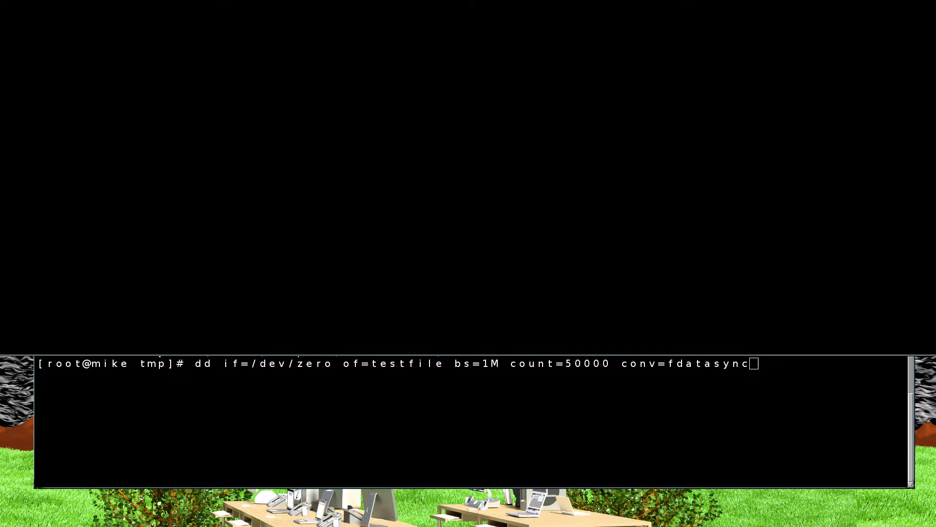
left_click_drag(933, 354, 509, 316)
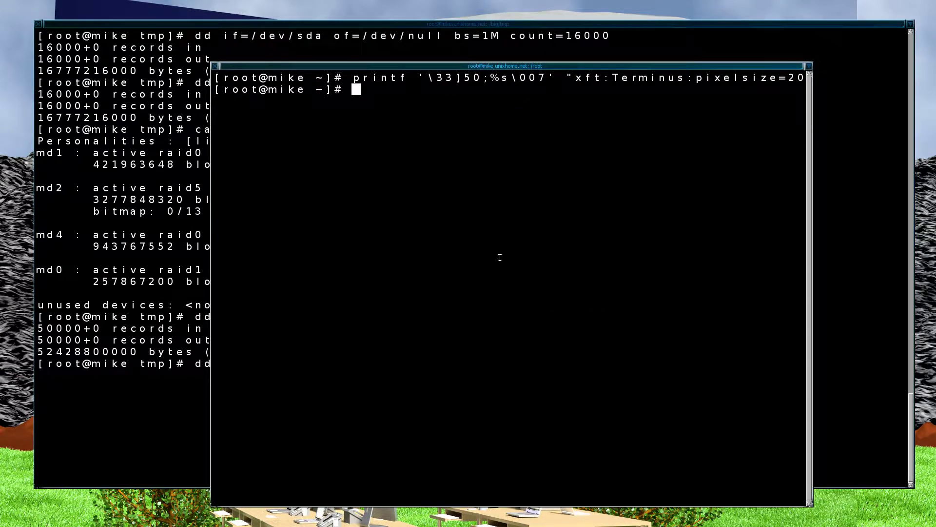
Run iotop in the second terminal, fit its window on screen, and switch between terminals
type("iotop")
key("Return")
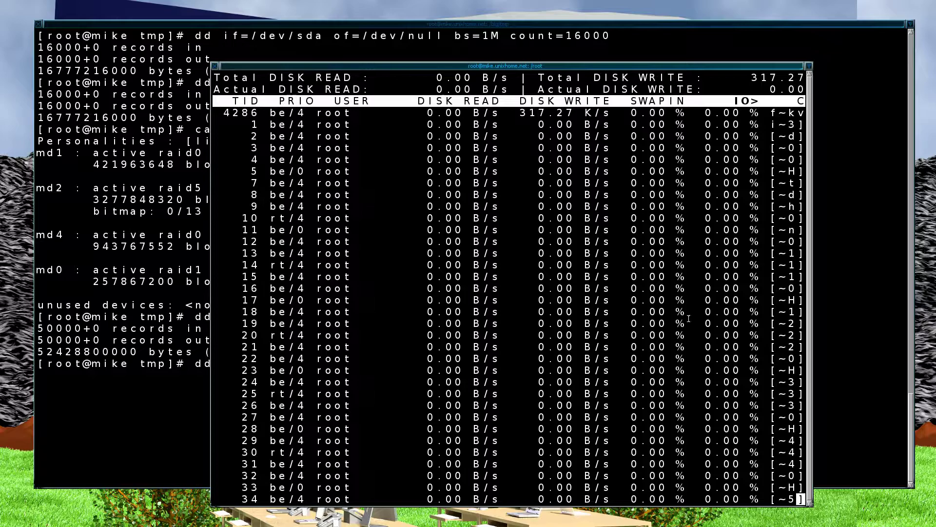
left_click_drag(813, 294, 895, 294)
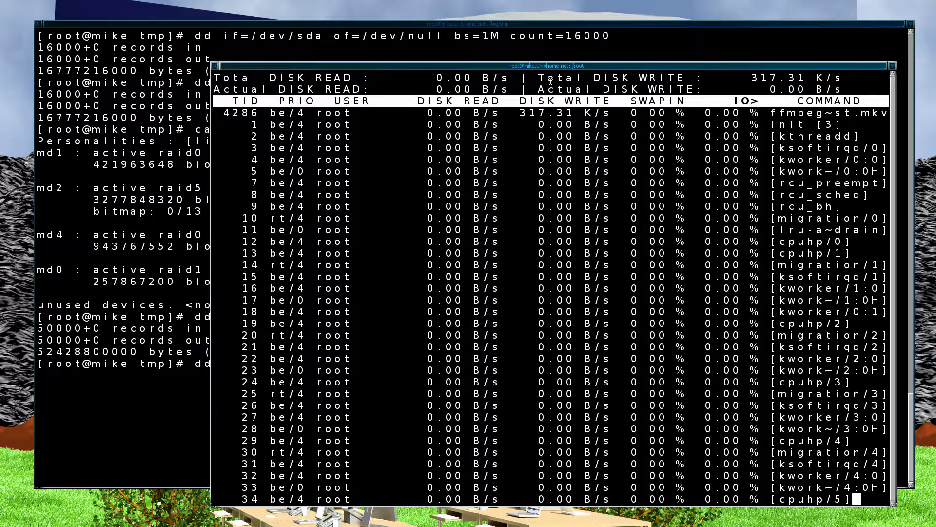
left_click_drag(556, 67, 486, 77)
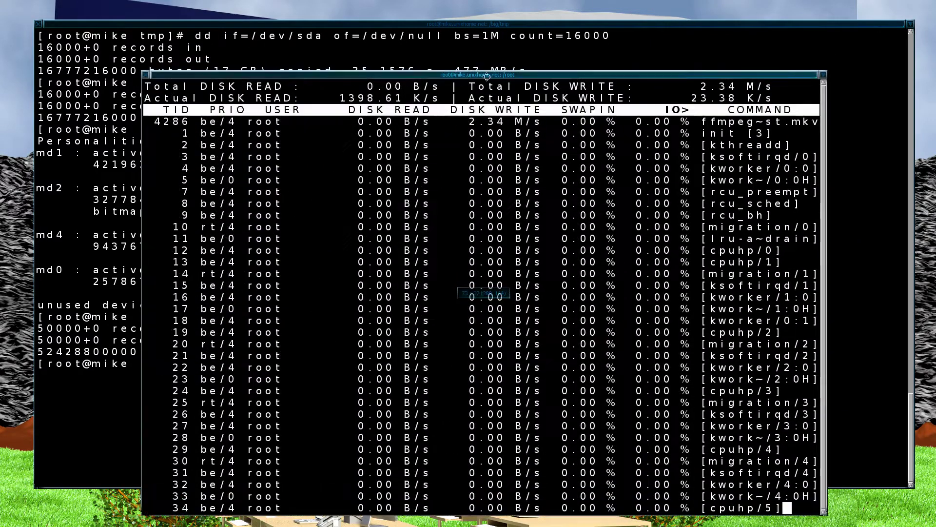
left_click(857, 348)
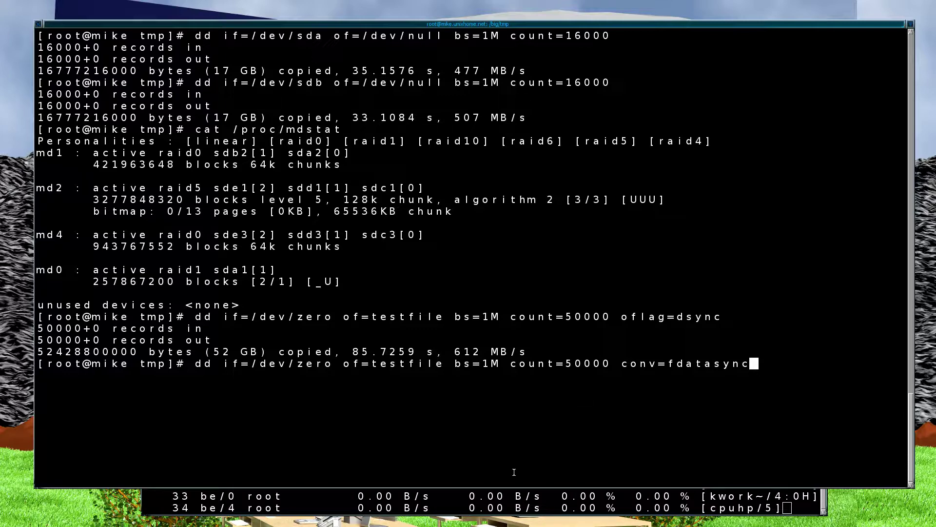
left_click(514, 500)
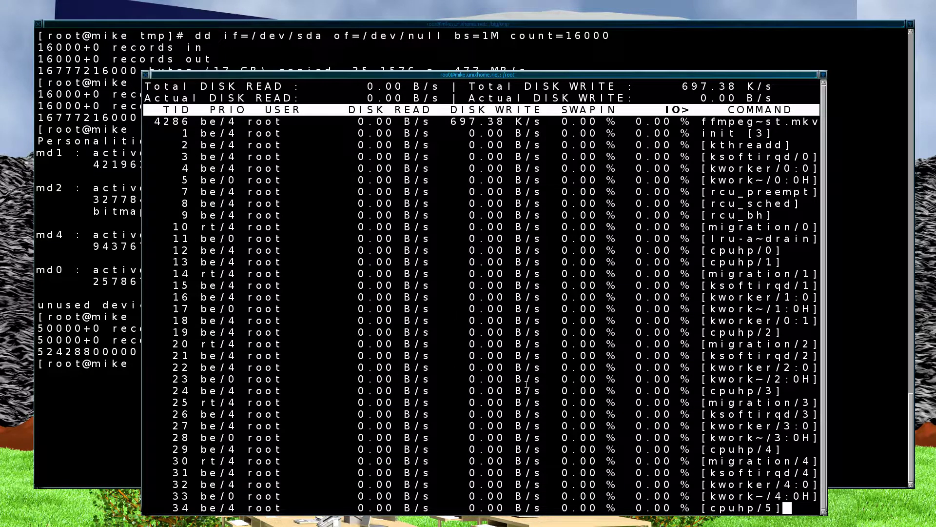
Quit iotop and clear the screen, then run the conv=fdatasync 50000-block write test
key("q")
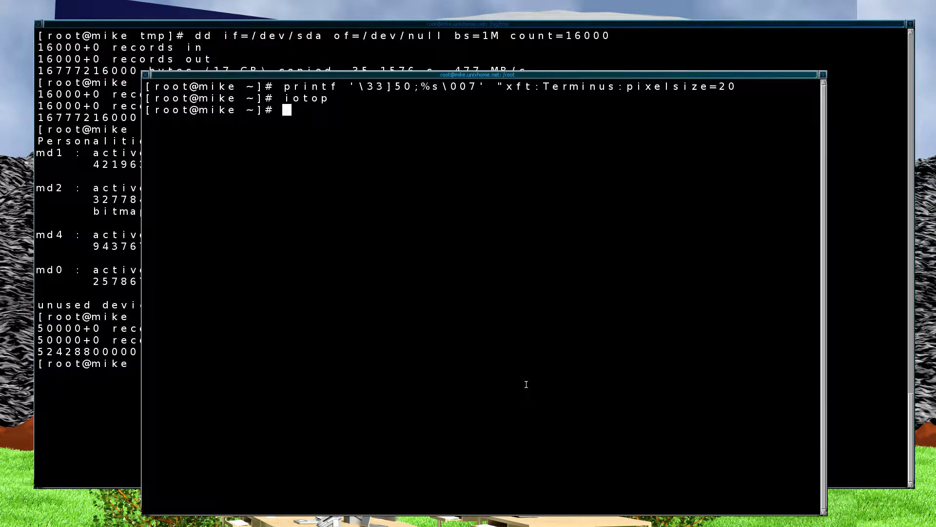
type("clear")
key("Return")
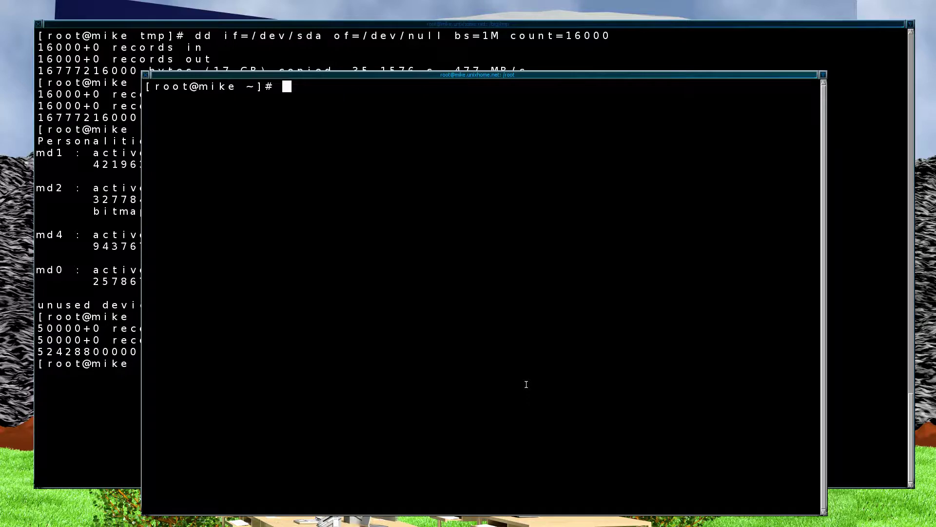
left_click(674, 46)
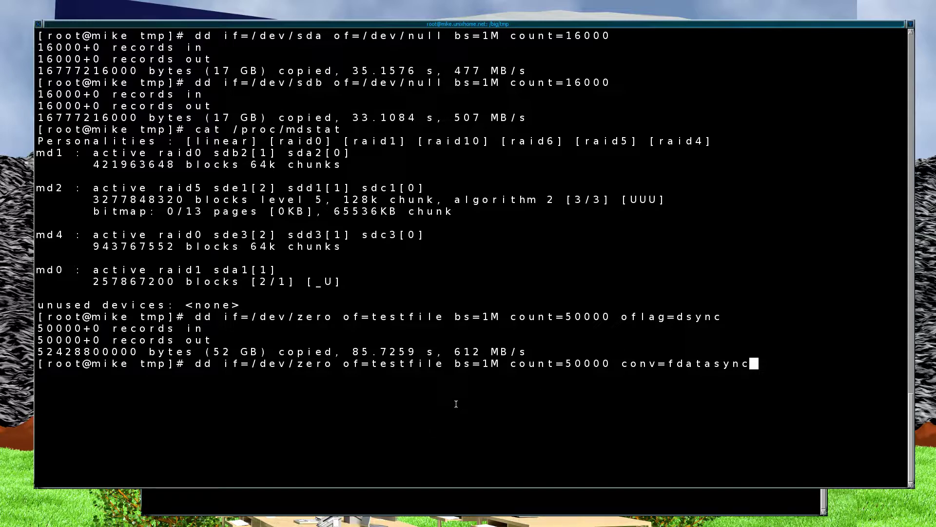
key("Return")
Clear the second terminal and start iotop to watch the fdatasync write finish
left_click(470, 497)
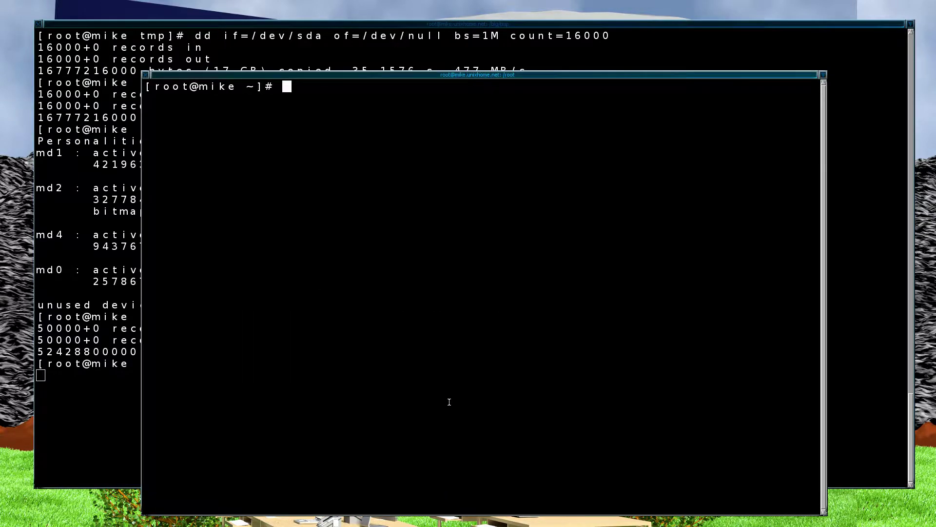
type("clear")
key("Return")
type("iotop")
key("Return")
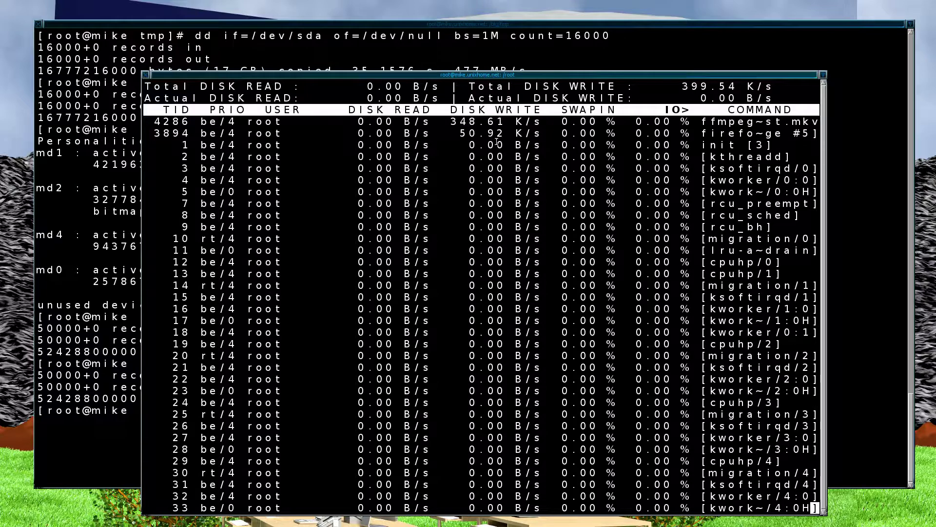
left_click(427, 312)
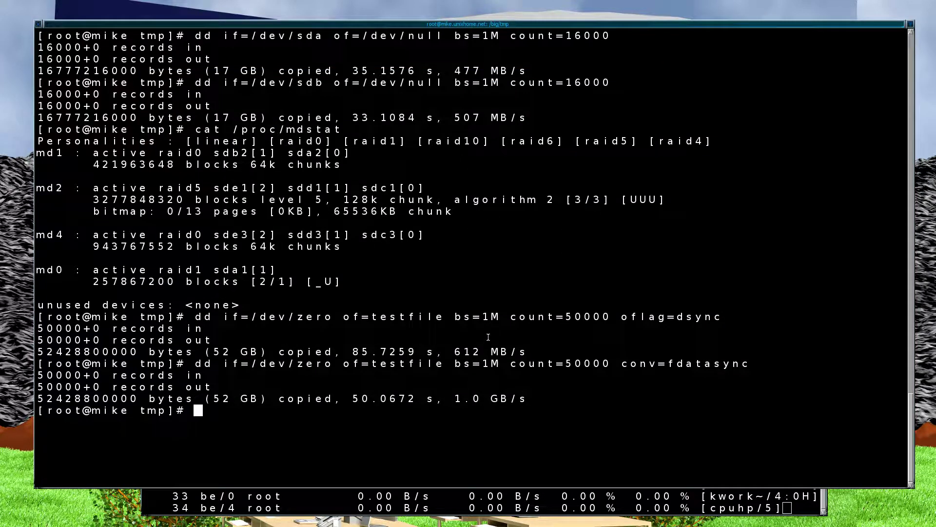